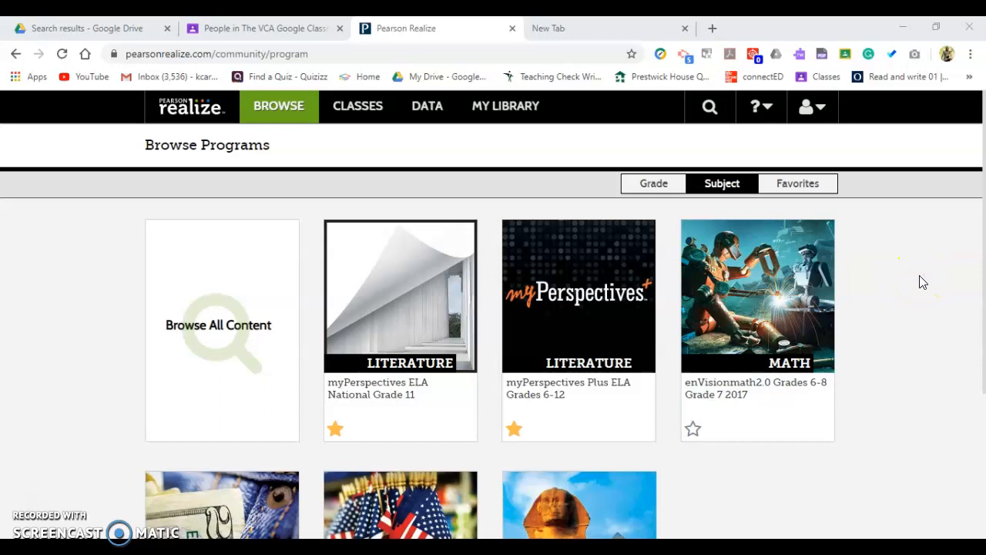
# Step: Open the World History program and go into Topic 1: Origins of Civilization (Prehistory–300 B.C.)
pyautogui.click(982, 201)
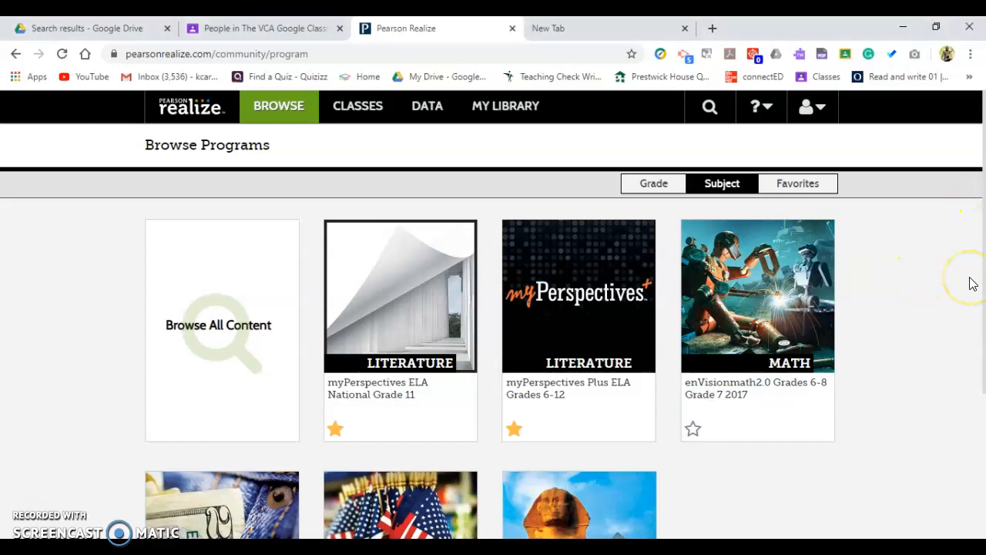
pyautogui.scroll(-2, 975, 319)
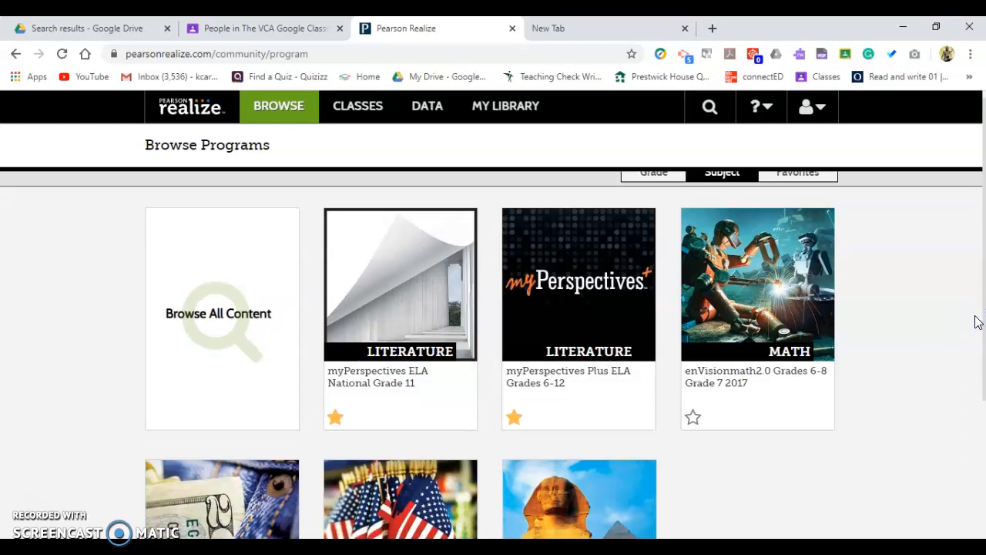
pyautogui.scroll(-1, 975, 322)
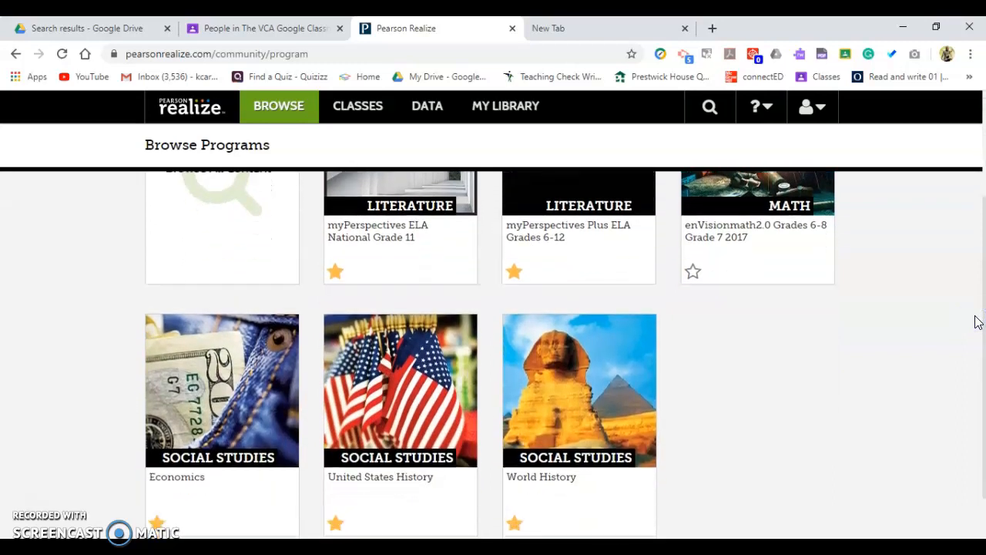
pyautogui.click(728, 312)
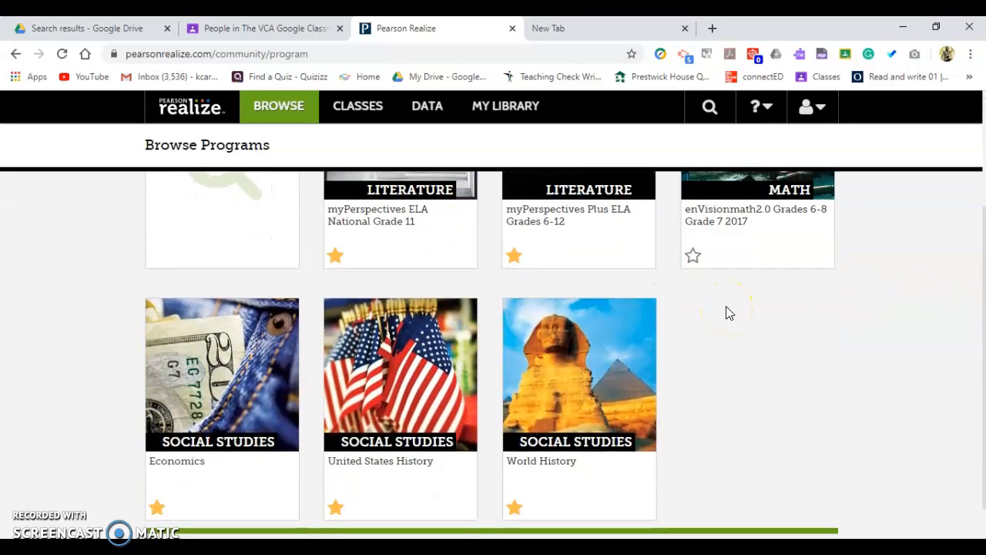
pyautogui.click(560, 429)
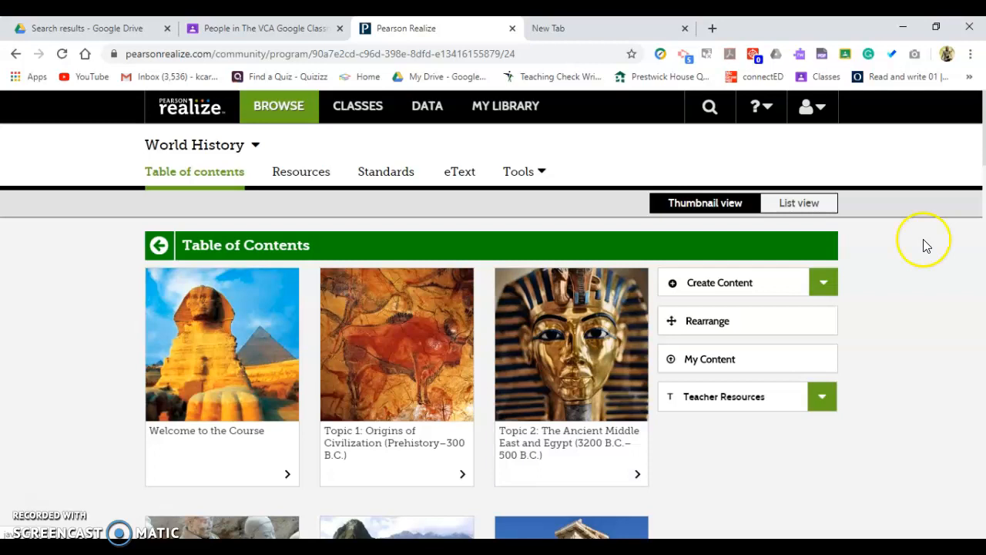
pyautogui.moveTo(984, 161); pyautogui.dragTo(982, 177)
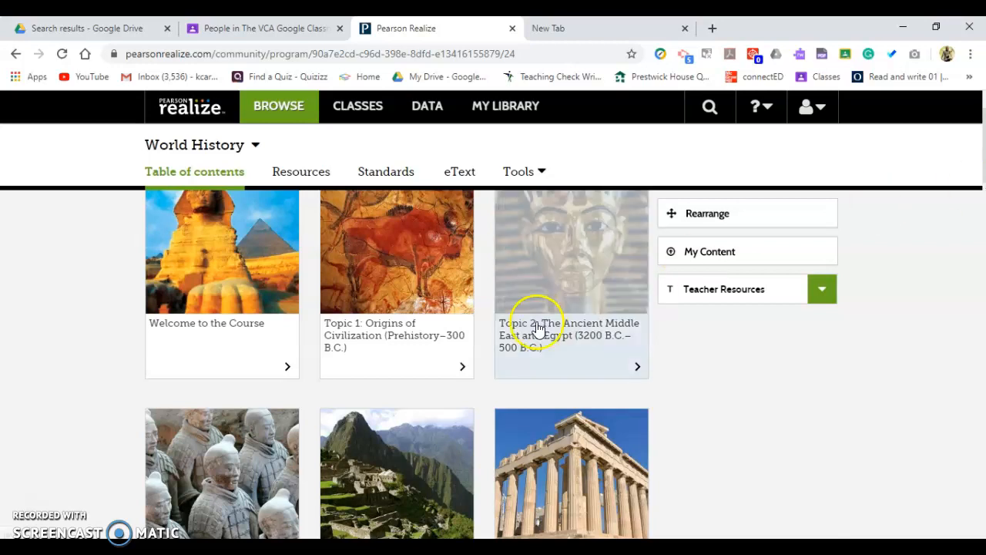
pyautogui.click(394, 330)
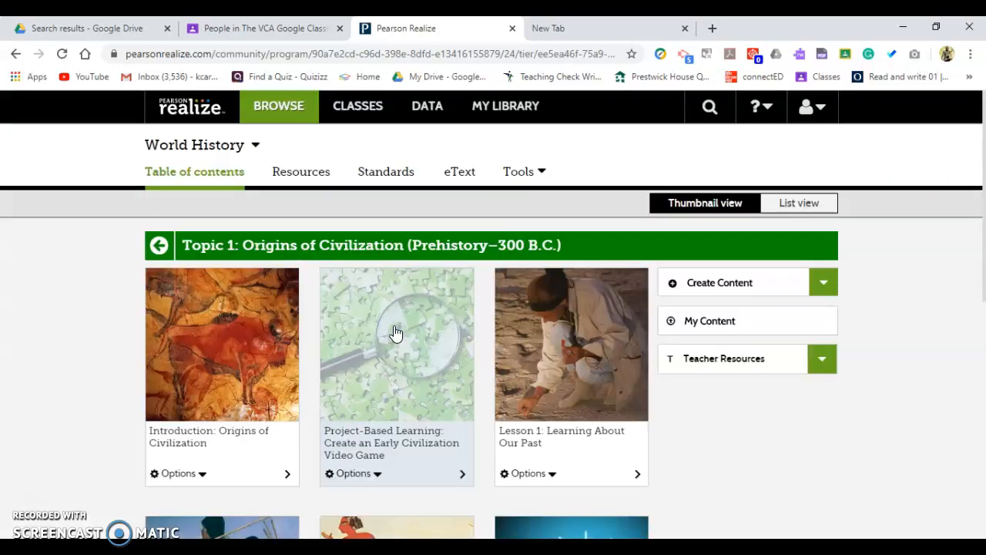
# Step: Open Lesson 1: Learning About Our Past from the Topic 1 contents
pyautogui.moveTo(985, 175); pyautogui.dragTo(985, 177)
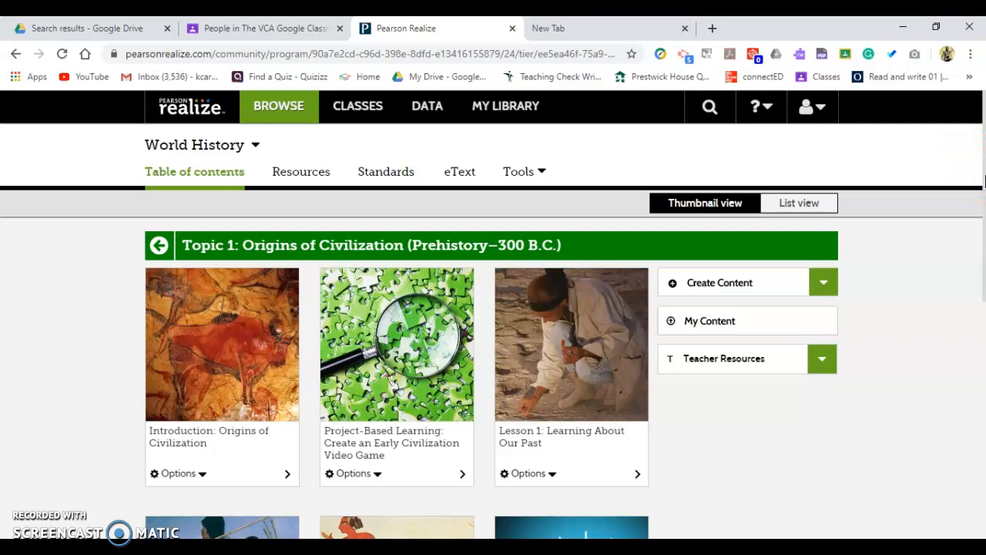
pyautogui.moveTo(985, 185); pyautogui.dragTo(983, 222)
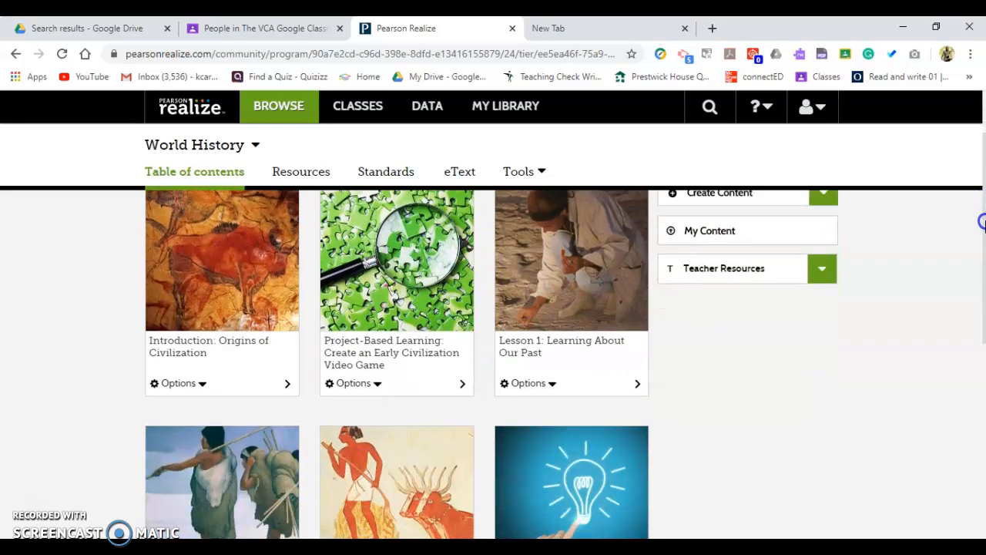
pyautogui.moveTo(983, 221); pyautogui.dragTo(981, 398)
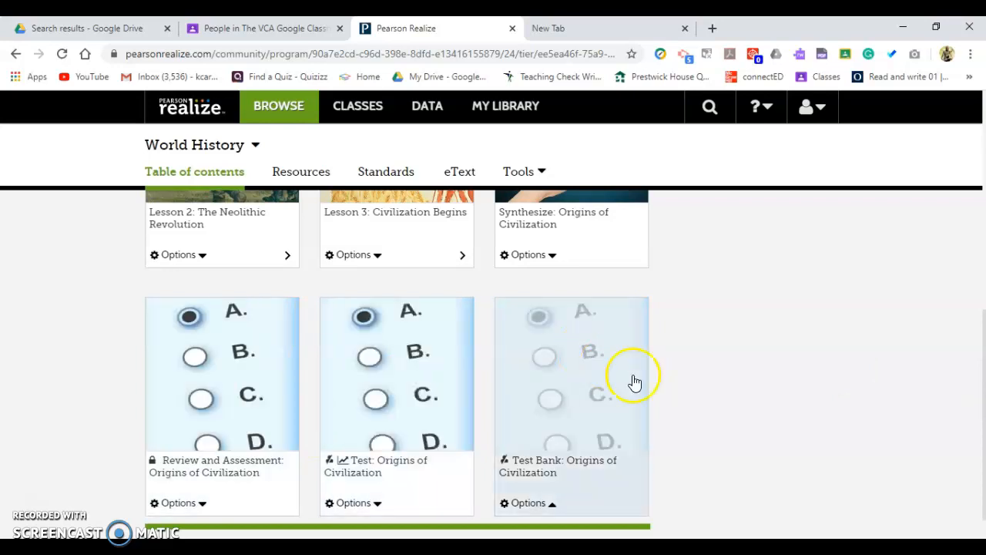
pyautogui.moveTo(981, 396); pyautogui.dragTo(968, 163)
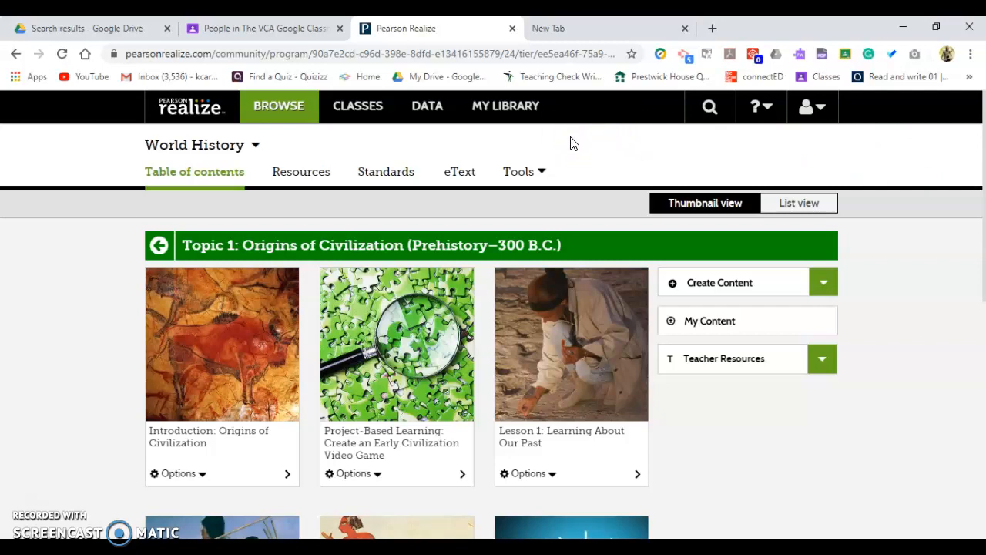
pyautogui.click(464, 174)
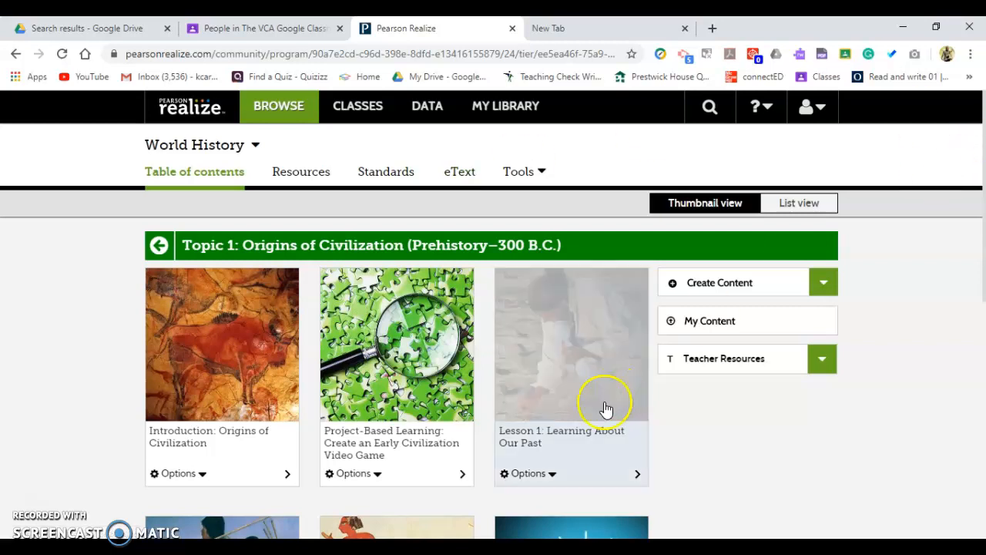
pyautogui.click(586, 424)
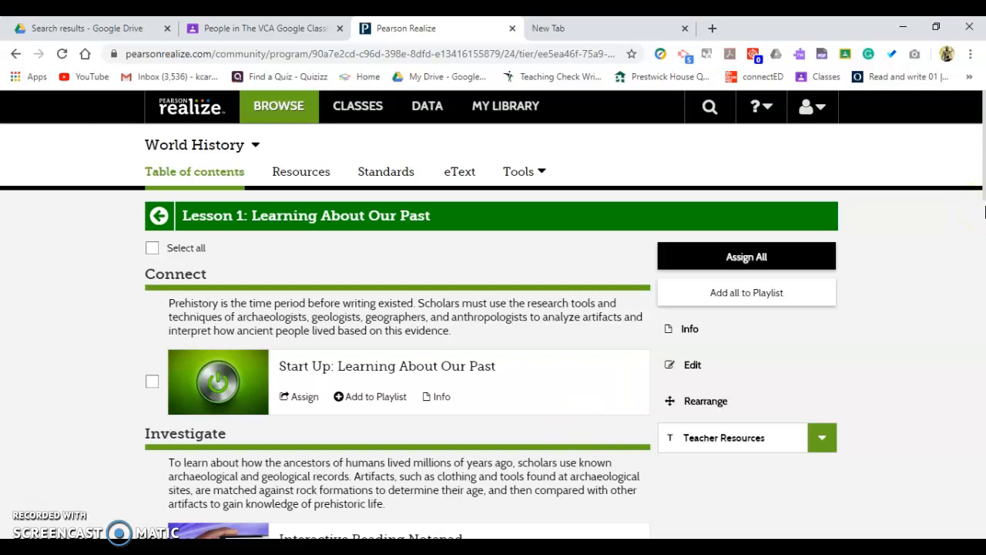
# Step: Select all content items in Lesson 1 and clear the selection again
pyautogui.click(981, 198)
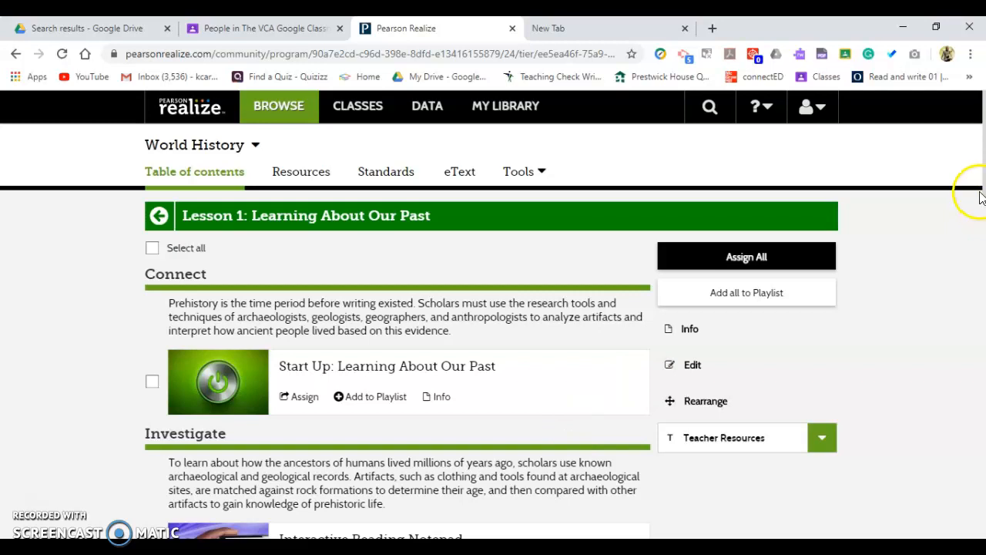
pyautogui.click(155, 248)
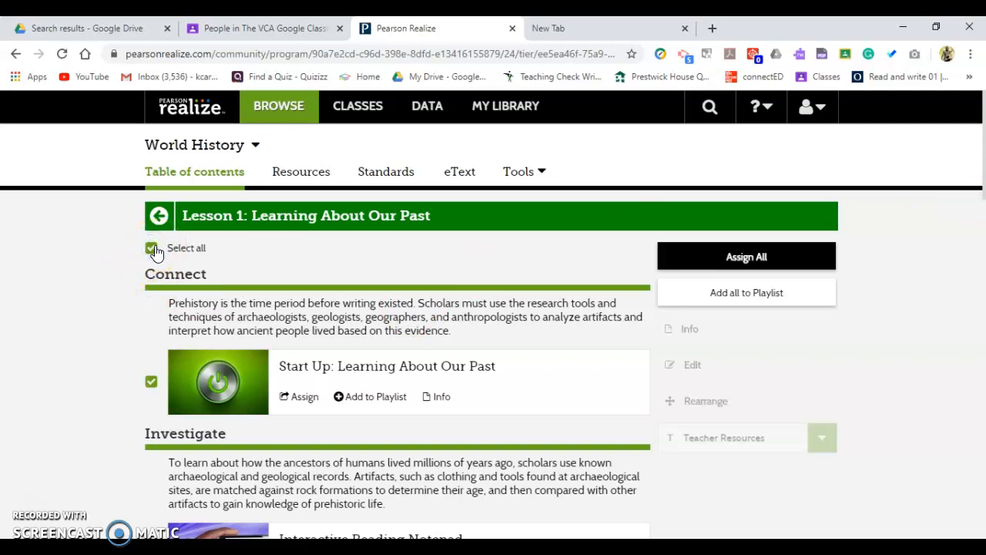
pyautogui.click(155, 248)
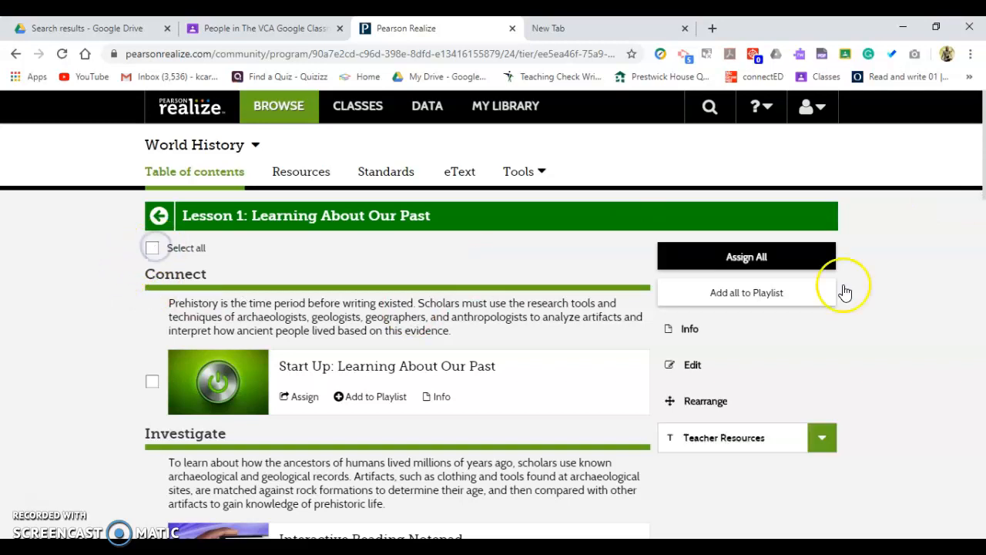
# Step: Look through the Lesson 1 resources, from the Investigate section down to the quizzes and tutorials under Demonstrate
pyautogui.moveTo(983, 313); pyautogui.dragTo(983, 346)
pyautogui.scroll(-2, 982, 347)
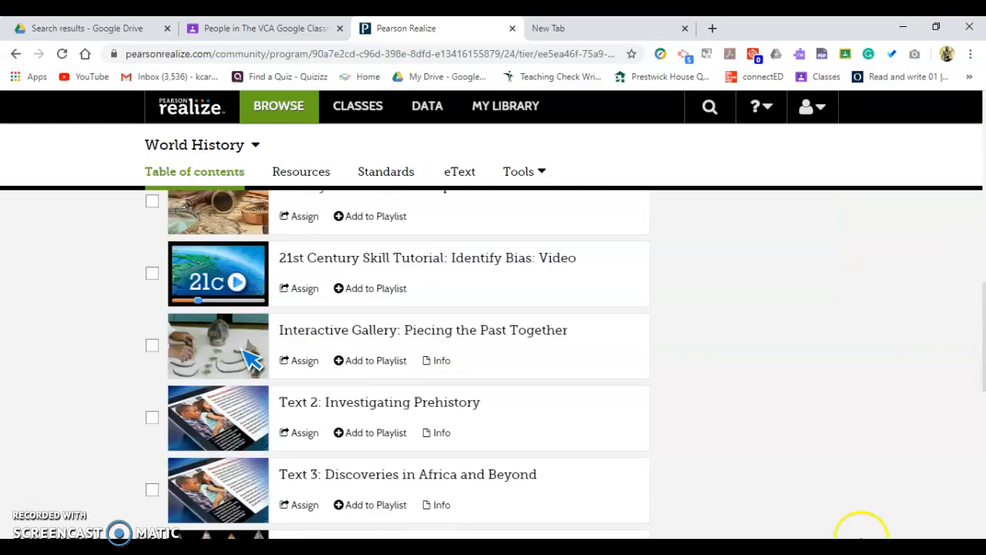
pyautogui.scroll(2, 861, 530)
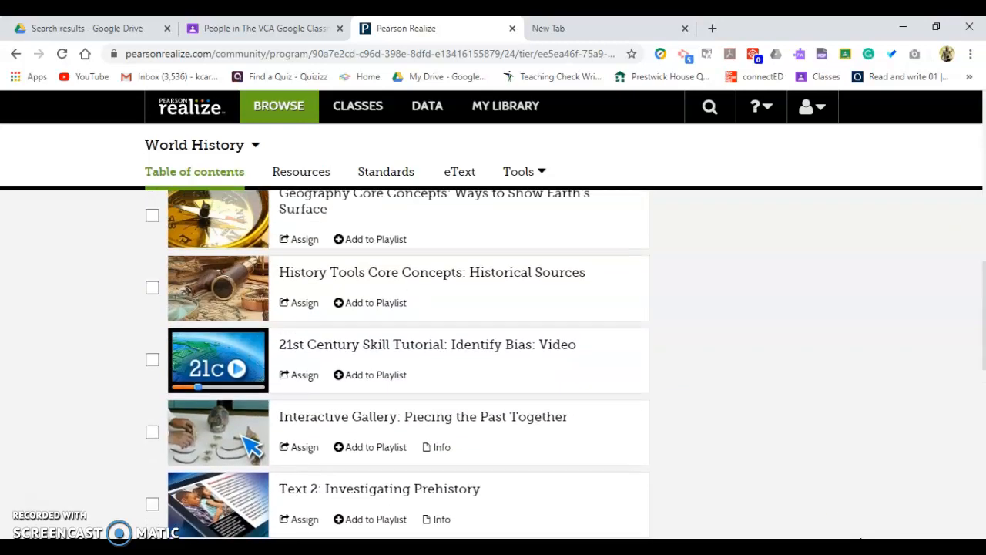
pyautogui.scroll(4, 861, 539)
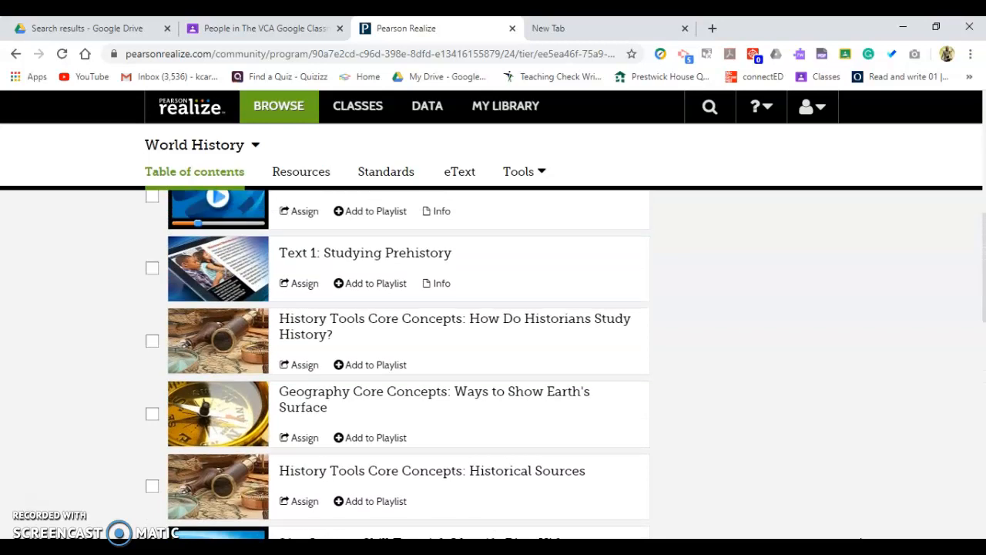
pyautogui.scroll(4, 861, 539)
pyautogui.scroll(1, 861, 538)
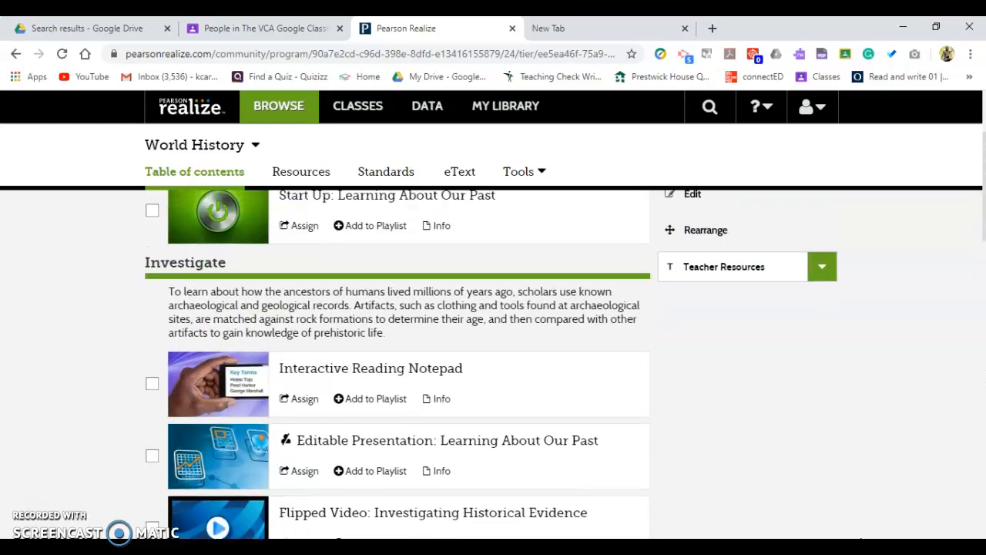
pyautogui.scroll(-2, 861, 538)
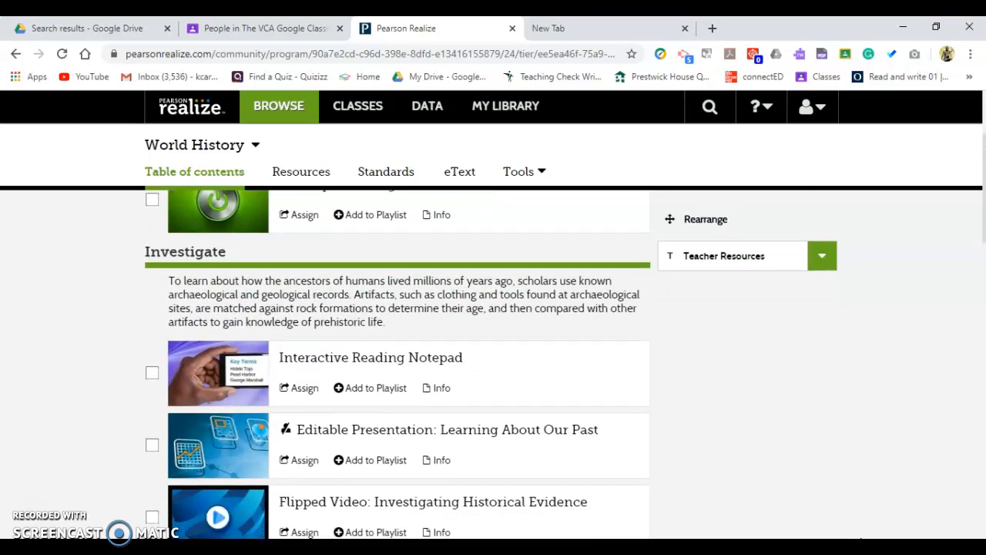
pyautogui.scroll(-3, 861, 539)
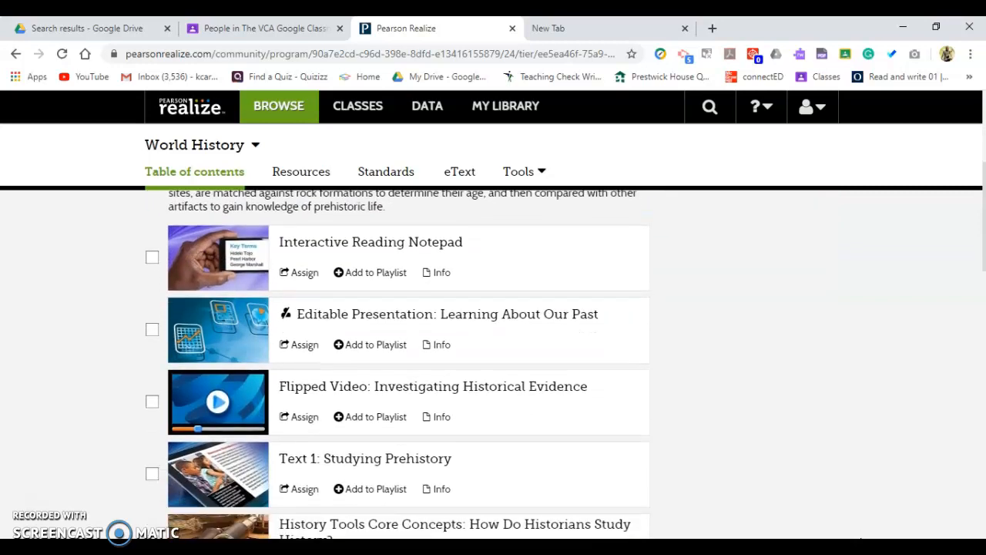
pyautogui.scroll(-3, 861, 538)
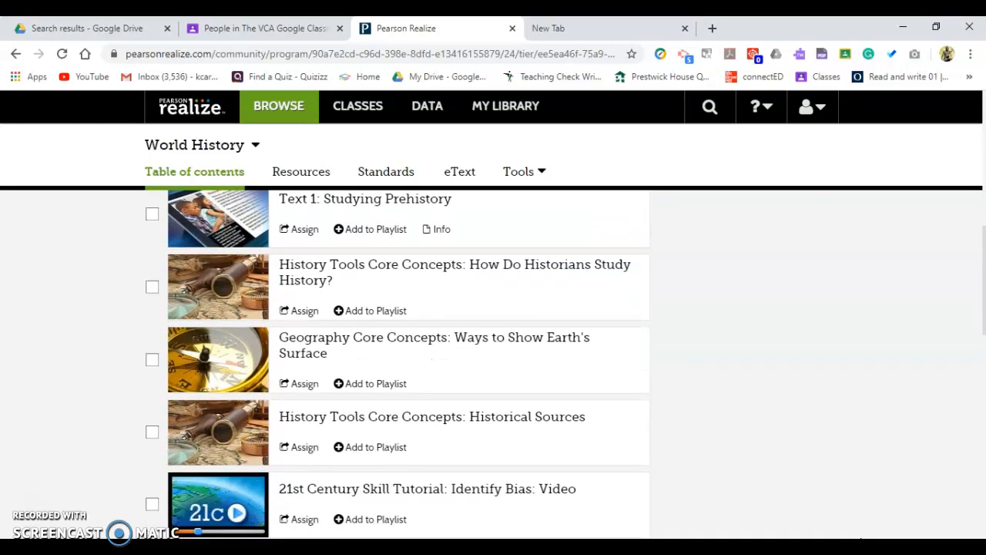
pyautogui.scroll(-1, 861, 539)
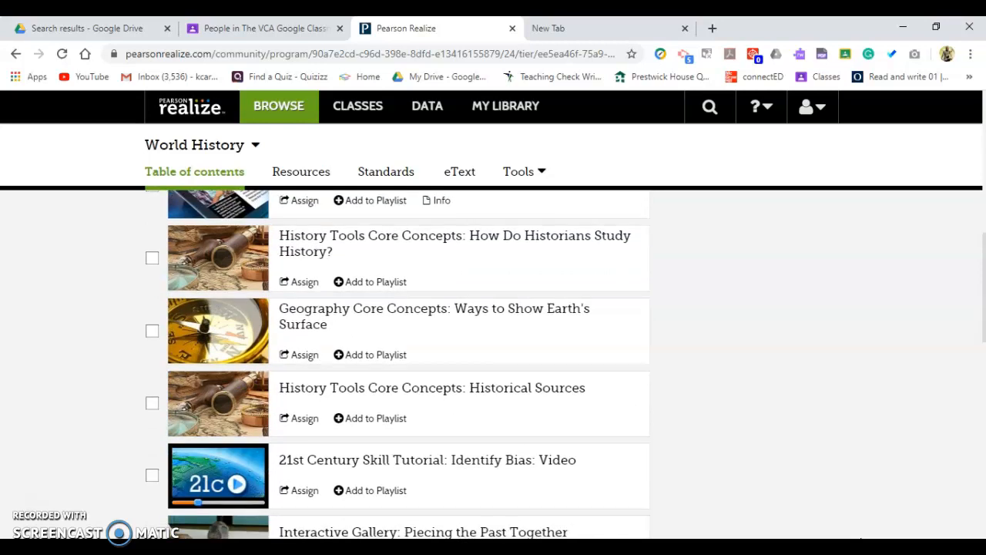
pyautogui.scroll(-3, 862, 538)
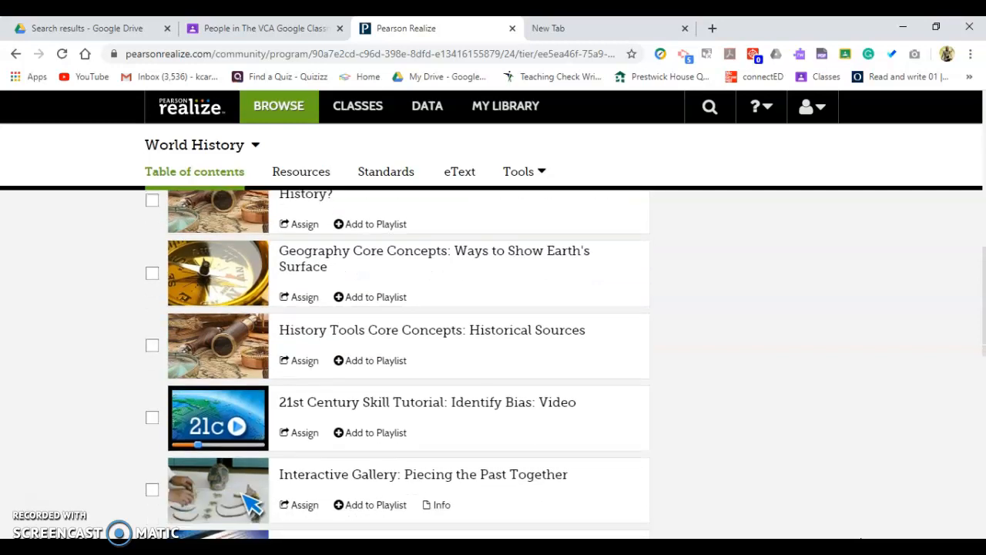
pyautogui.scroll(-3, 862, 538)
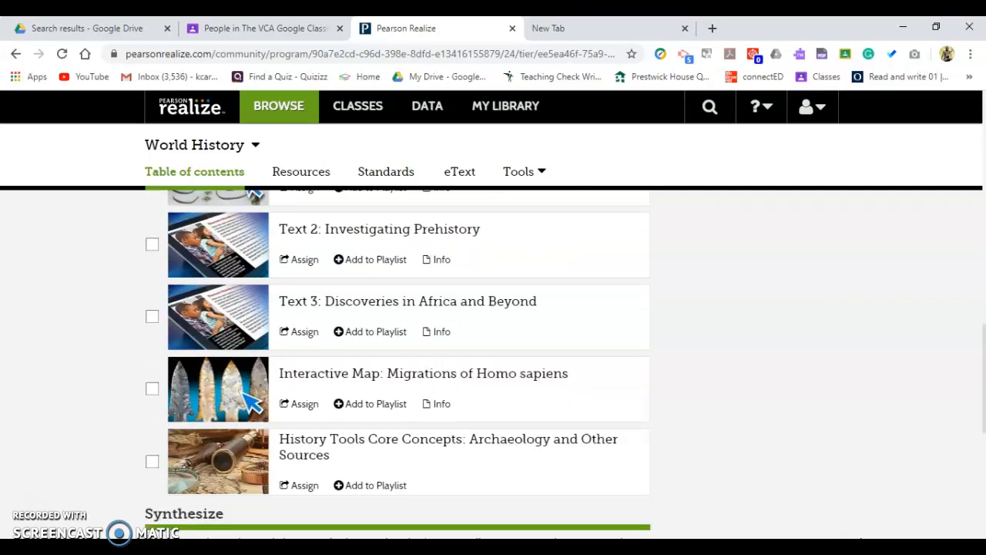
pyautogui.scroll(-2, 861, 539)
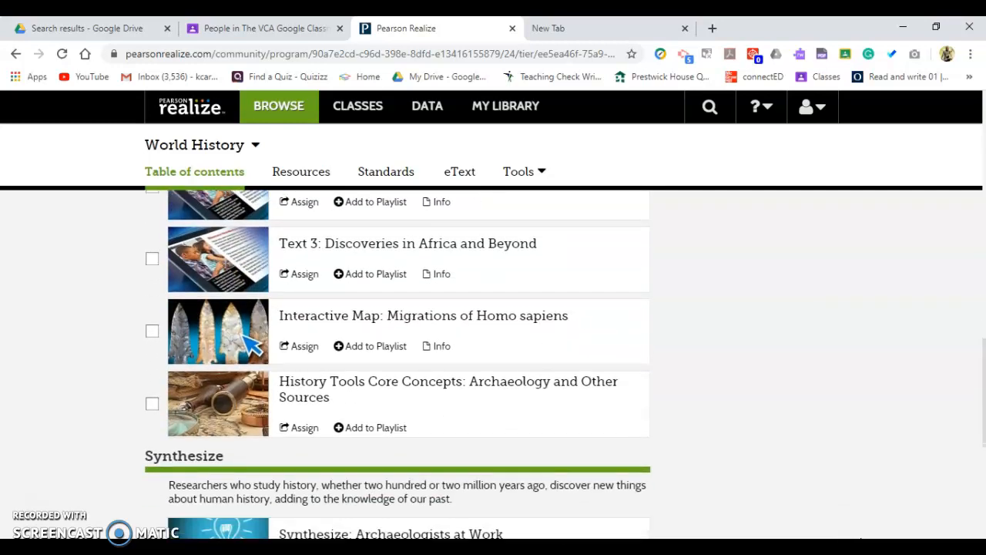
pyautogui.scroll(-1, 861, 538)
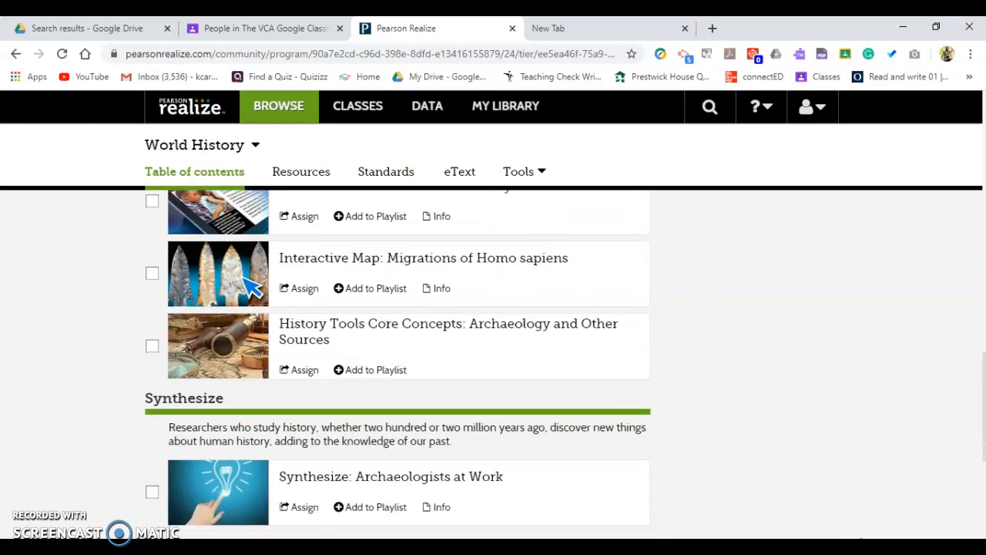
pyautogui.scroll(-1, 861, 539)
pyautogui.scroll(-4, 861, 539)
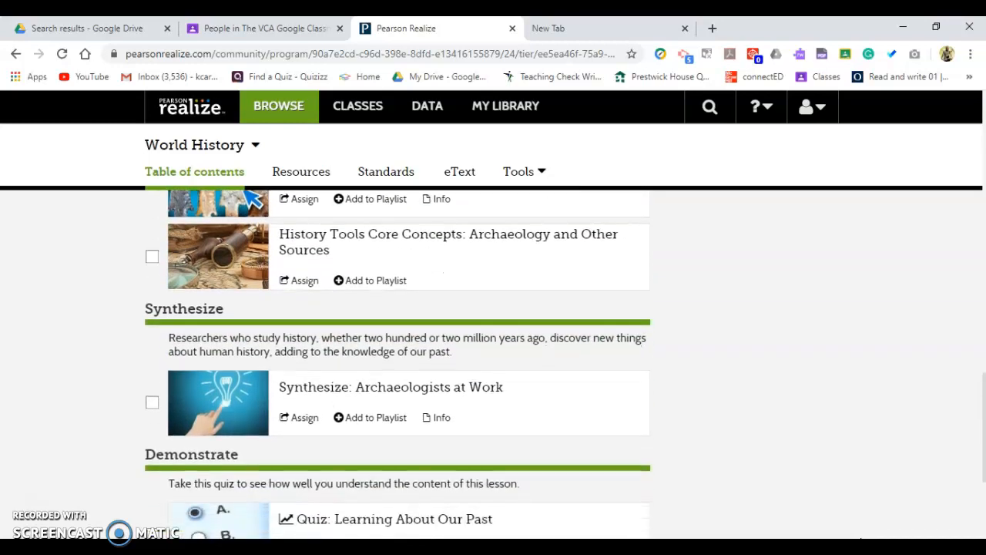
pyautogui.scroll(-1, 861, 539)
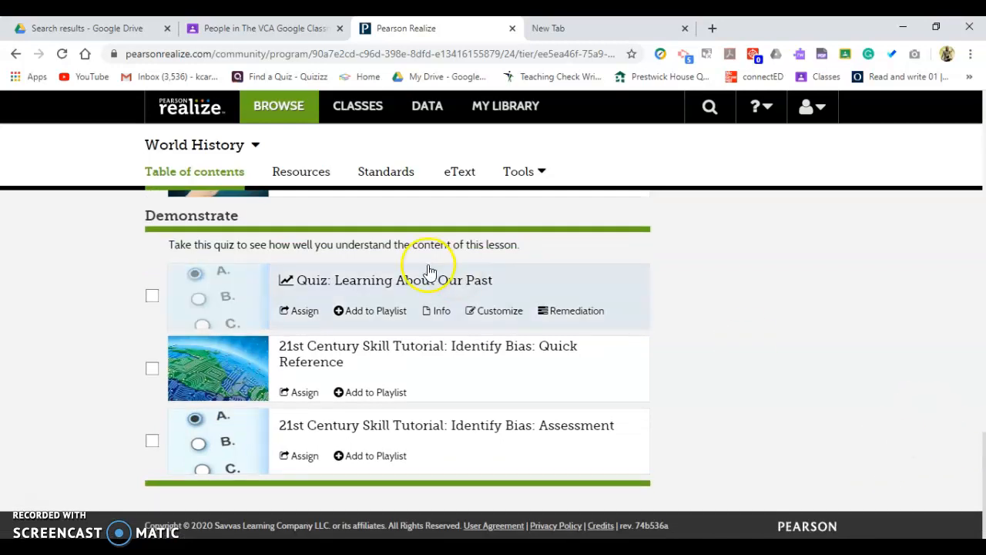
pyautogui.scroll(6, 983, 222)
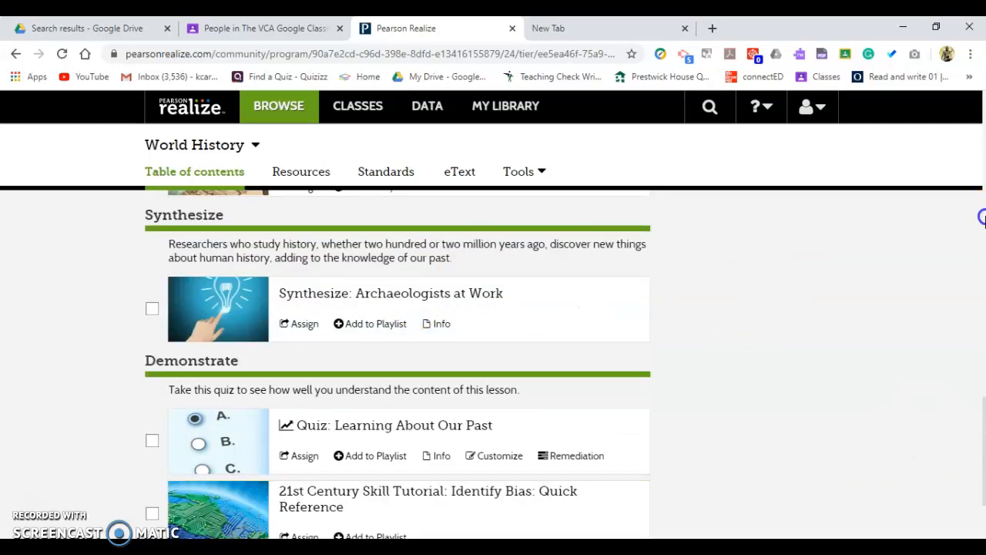
pyautogui.scroll(3, 985, 222)
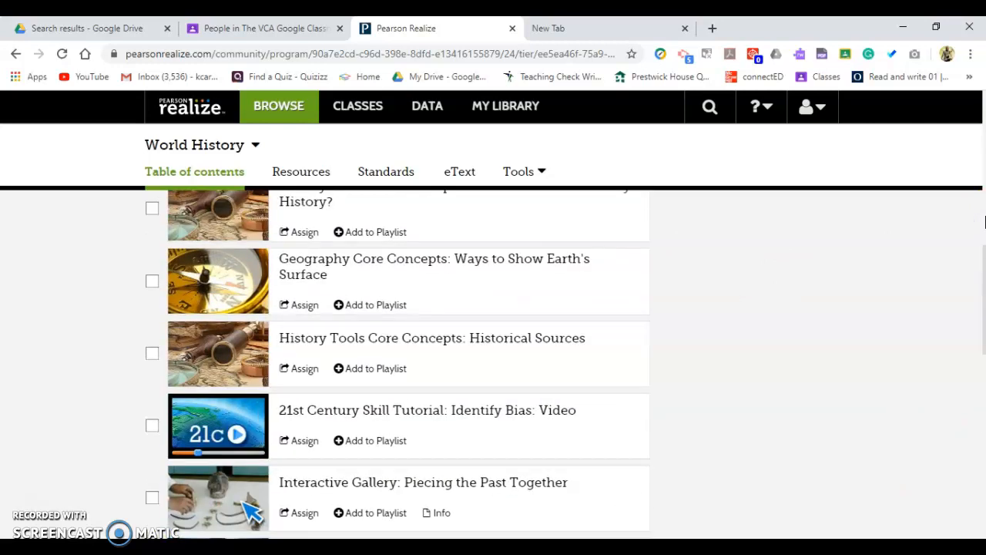
pyautogui.scroll(5, 984, 222)
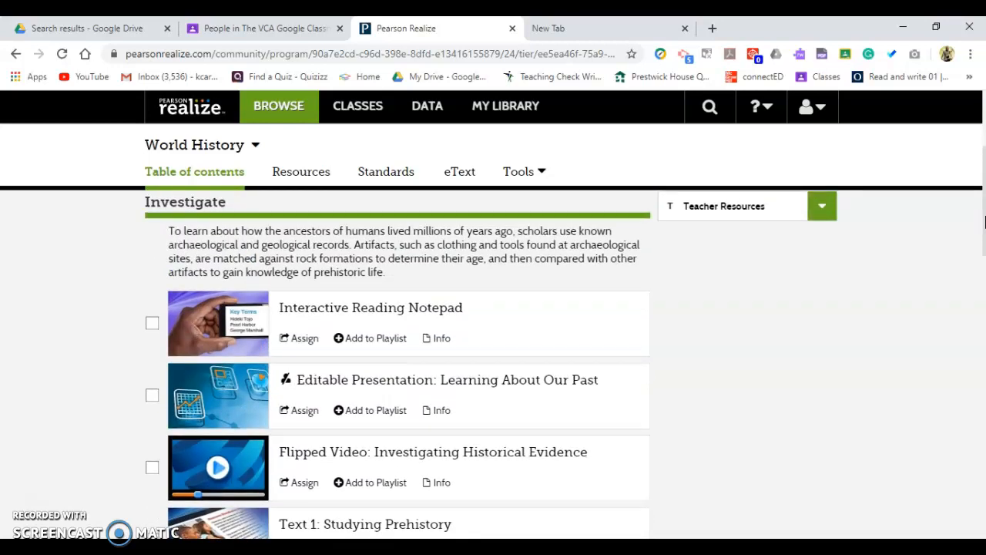
# Step: Start an assignment for Flipped Video: Investigating Historical Evidence with start and due dates of 03/28/2020, and enable start and end times
pyautogui.scroll(-1, 985, 222)
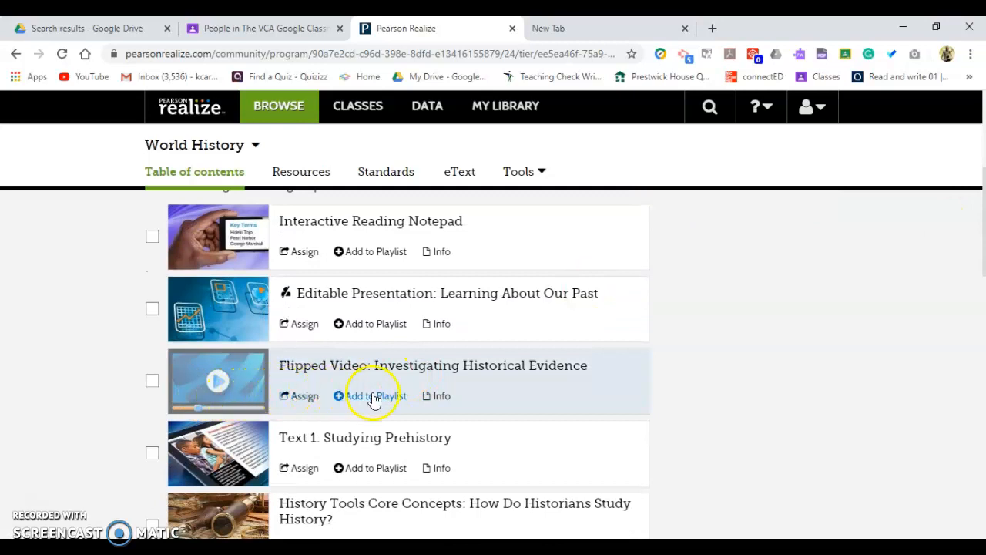
pyautogui.click(304, 397)
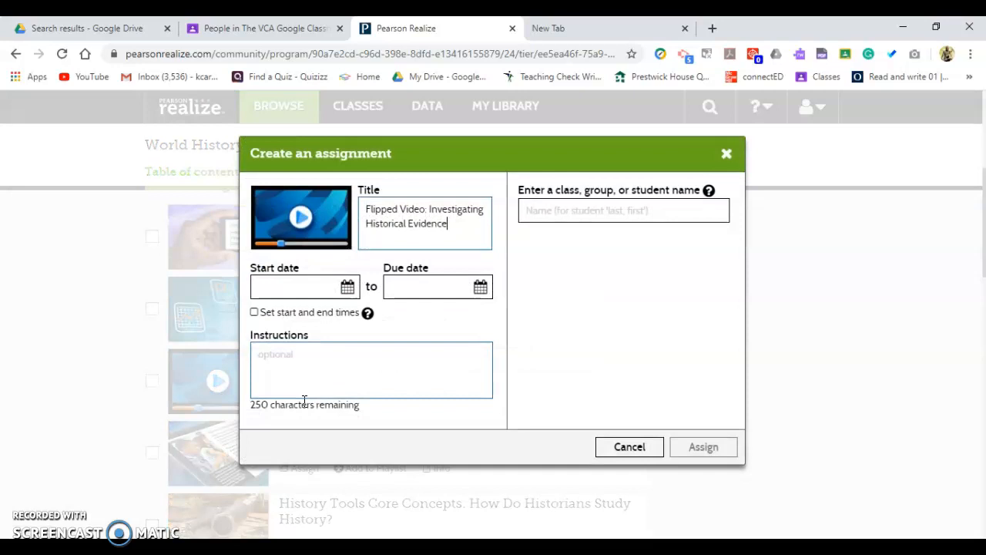
pyautogui.click(348, 286)
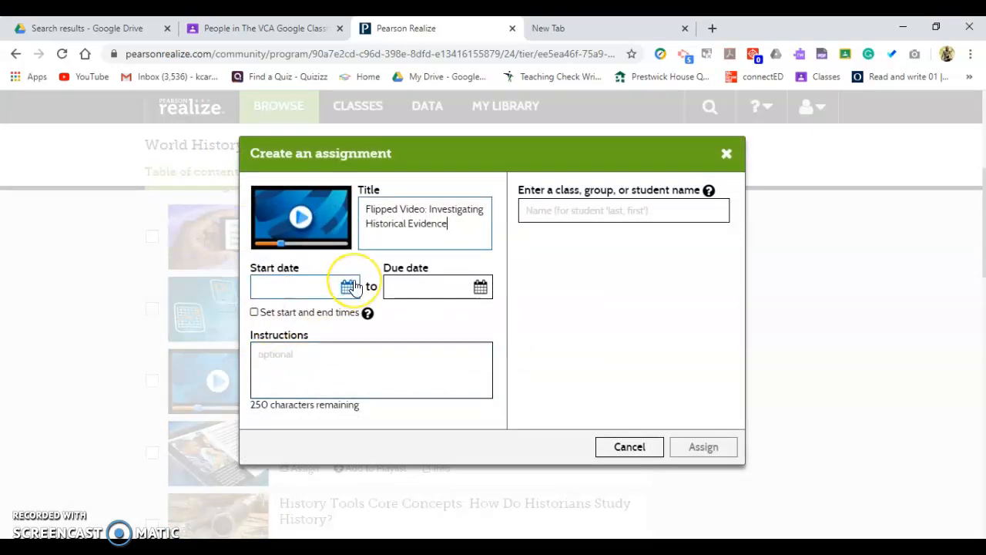
pyautogui.click(354, 286)
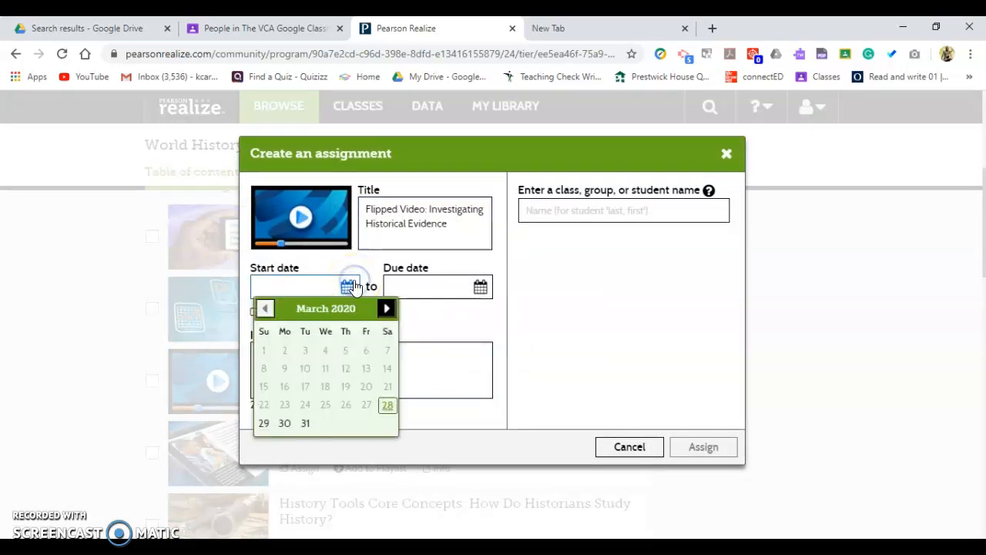
pyautogui.click(387, 405)
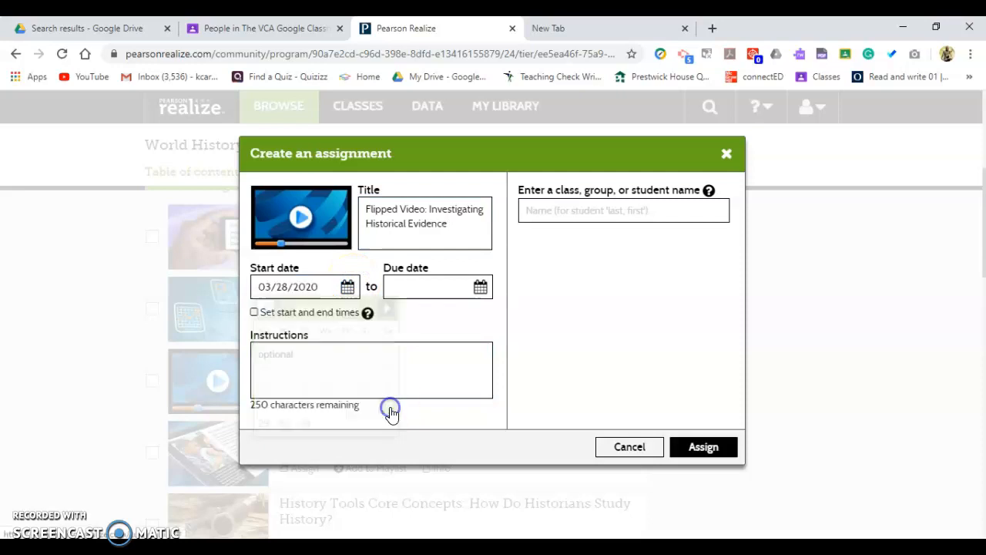
pyautogui.click(480, 285)
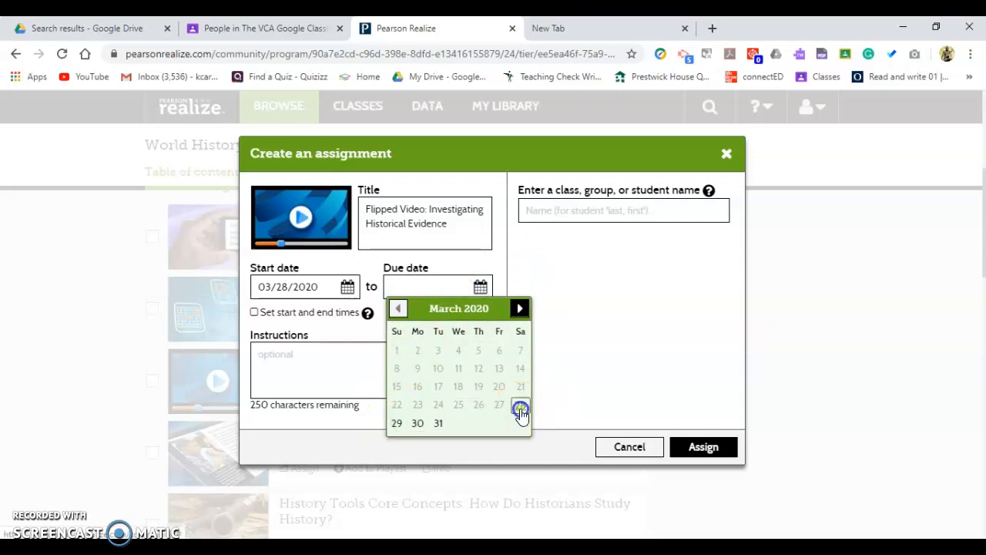
pyautogui.click(520, 406)
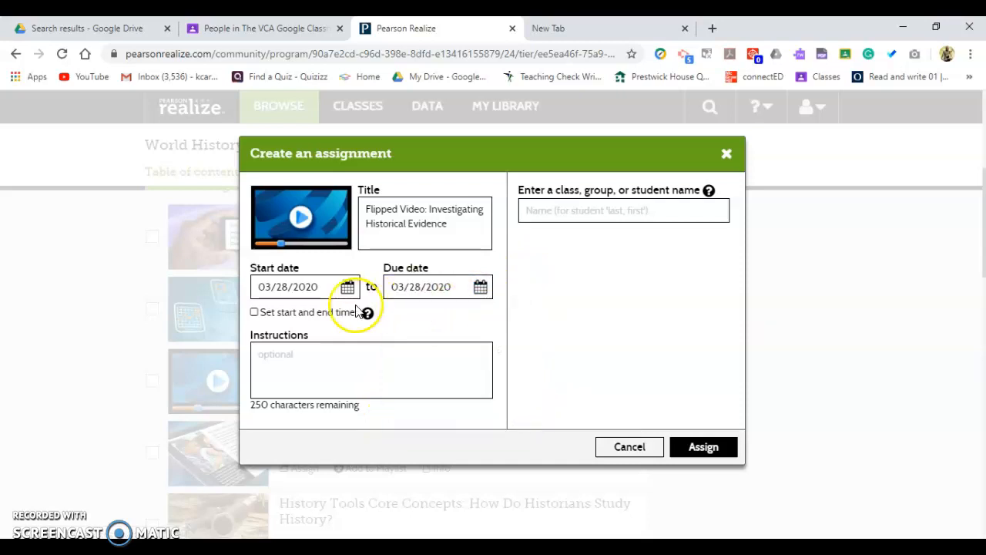
pyautogui.click(255, 314)
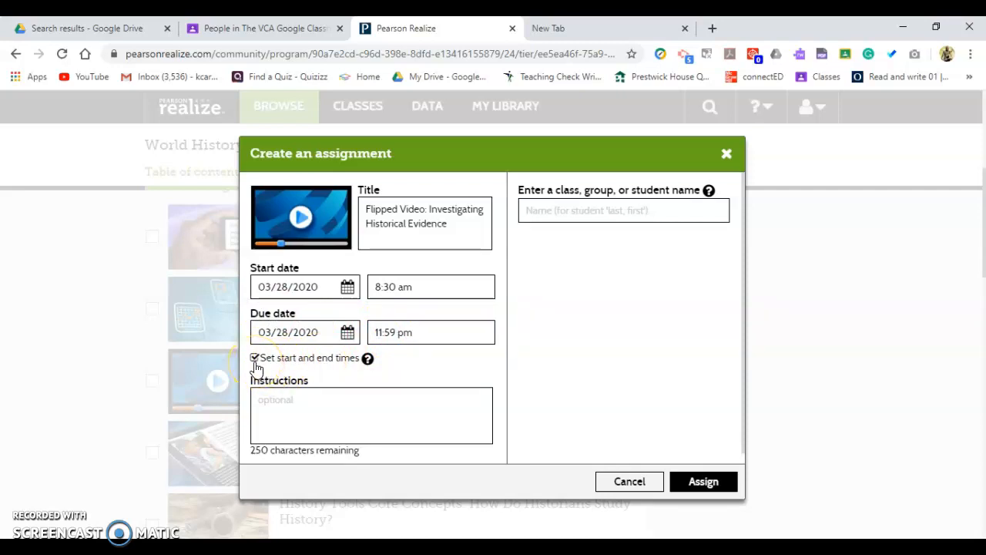
pyautogui.click(414, 332)
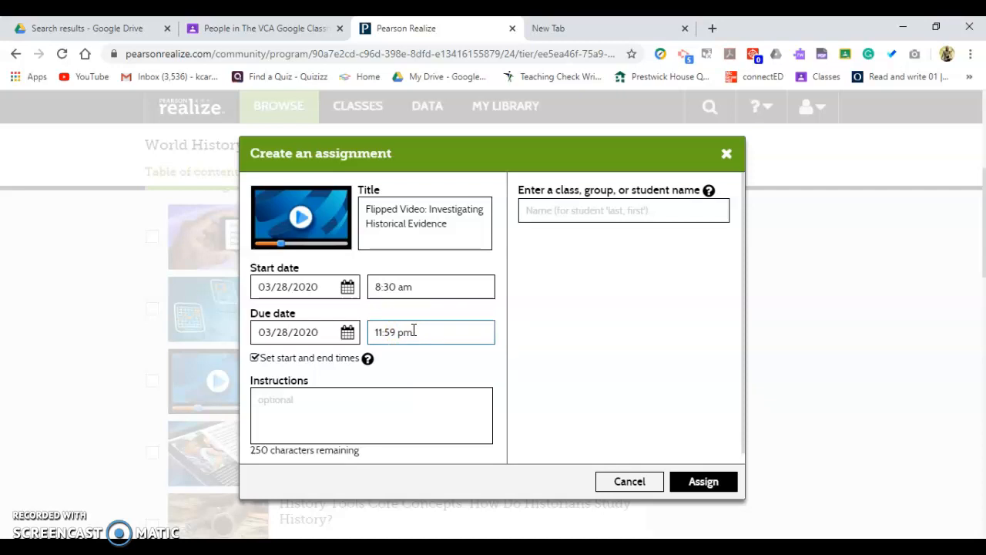
# Step: Enter the assignment instructions "Use the graphic organizer to take notes from the video."
pyautogui.click(308, 392)
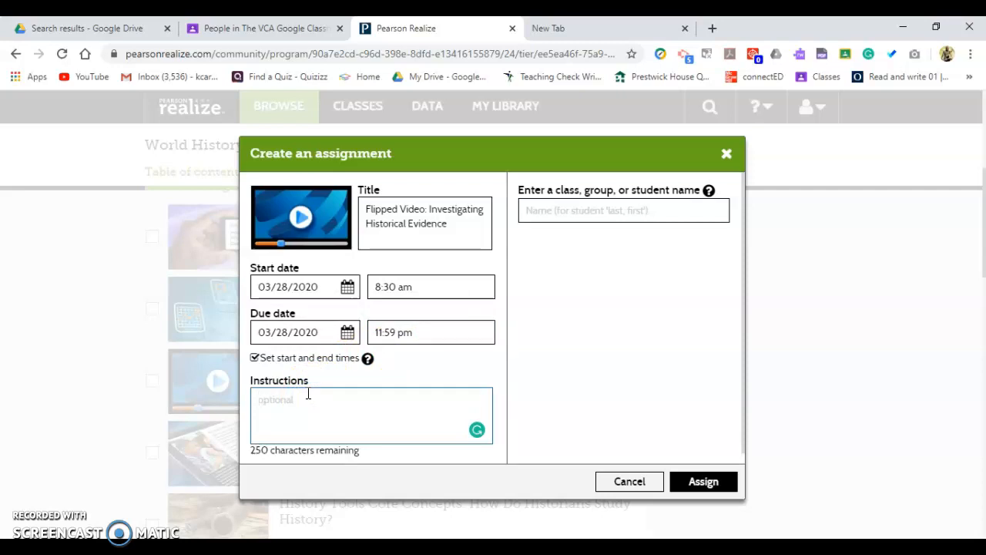
pyautogui.write('Use')
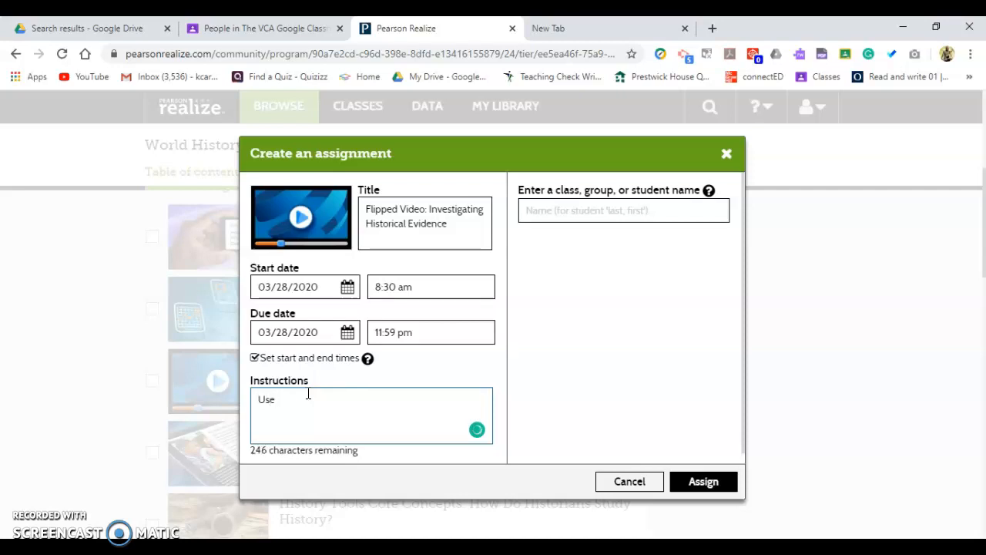
pyautogui.write(' the graphic organizer to ')
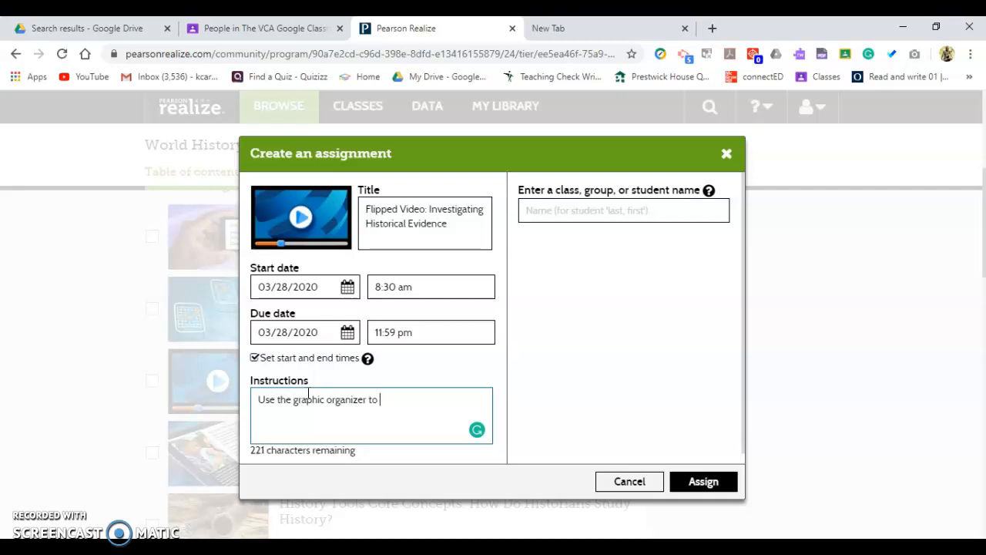
pyautogui.write('take notes from the v')
pyautogui.write('ideo.')
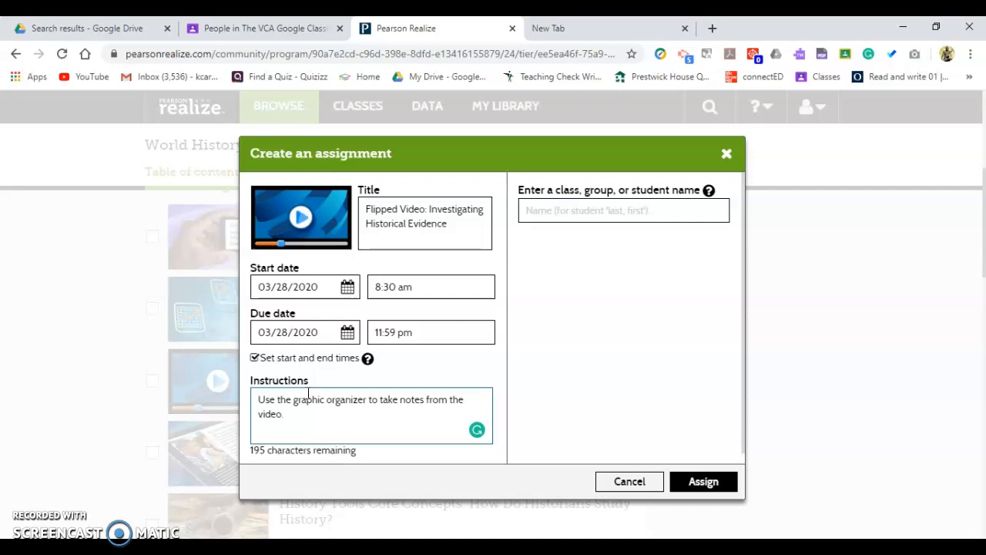
pyautogui.click(364, 459)
# Step: Add The VCA Google Classroom Lab (2020) class as the recipient and assign the flipped video
pyautogui.click(630, 208)
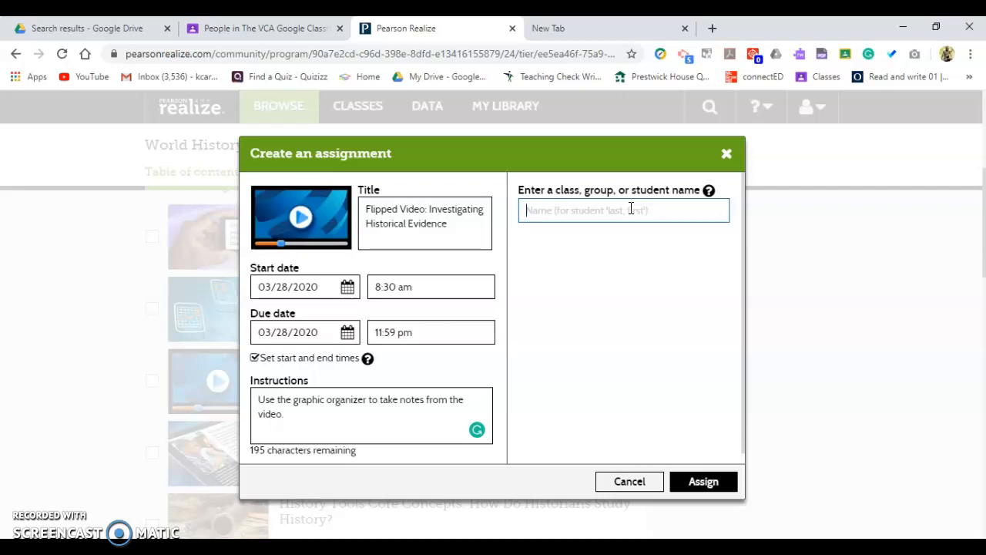
pyautogui.write('VC')
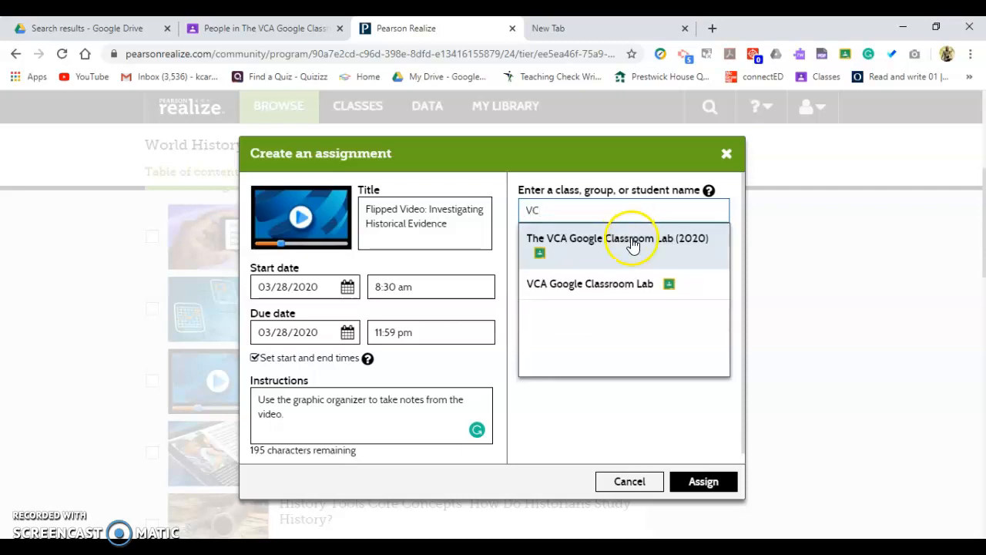
pyautogui.click(631, 244)
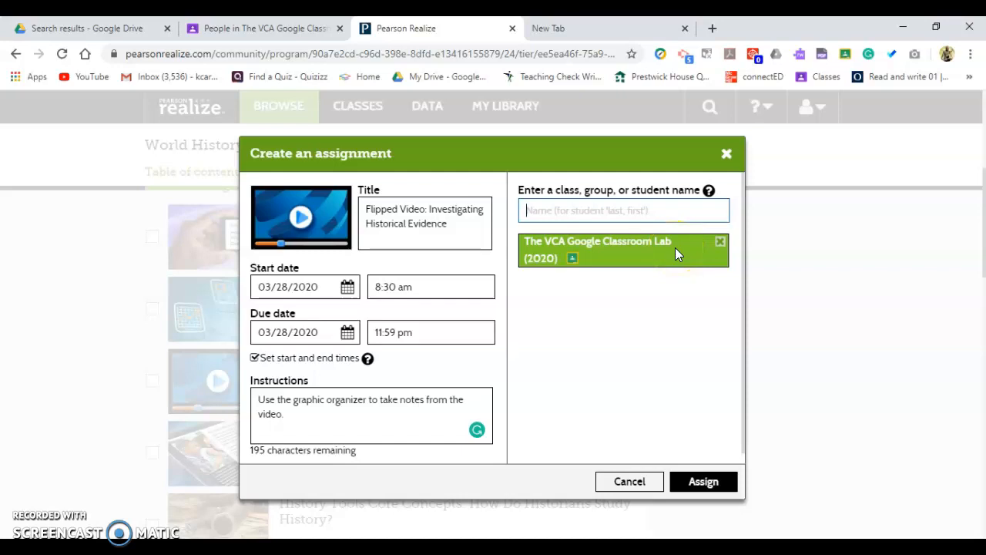
pyautogui.click(720, 480)
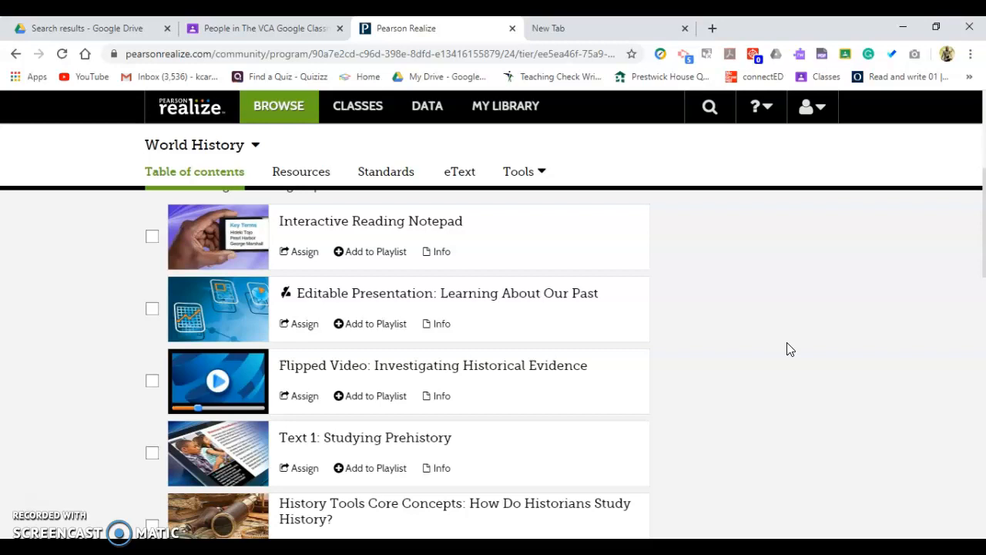
# Step: Open The VCA Google Classroom Lab (2020) class and check its assignment status by class and by student
pyautogui.click(360, 107)
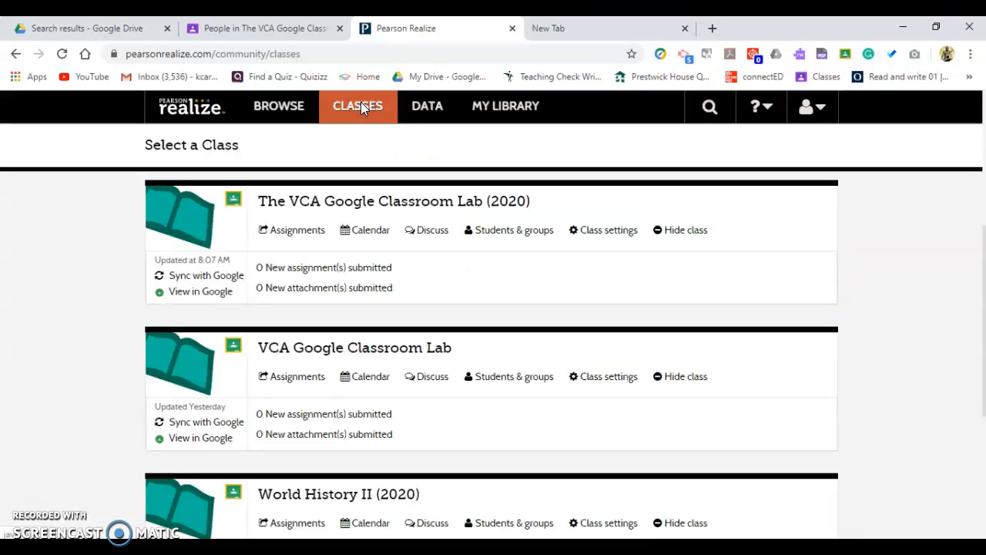
pyautogui.click(409, 203)
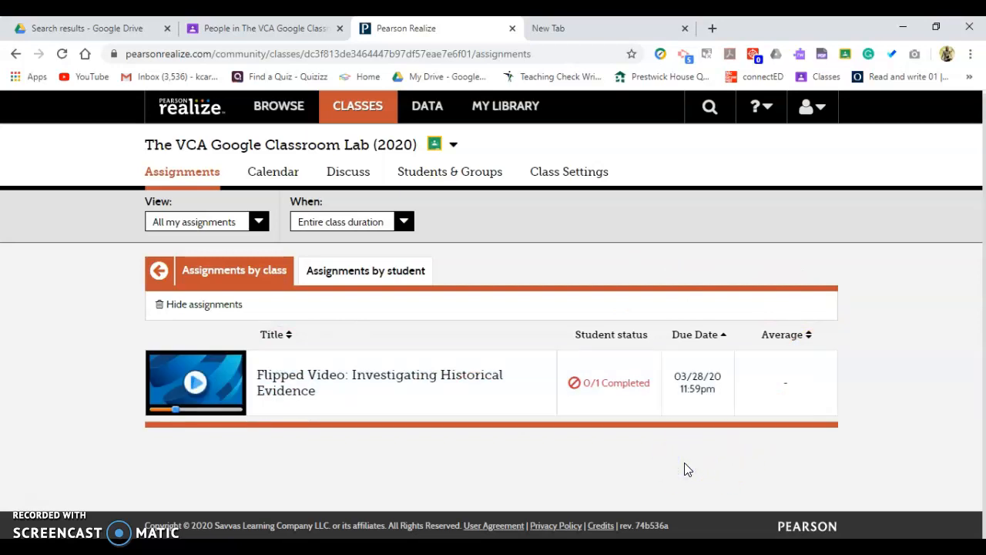
pyautogui.click(396, 270)
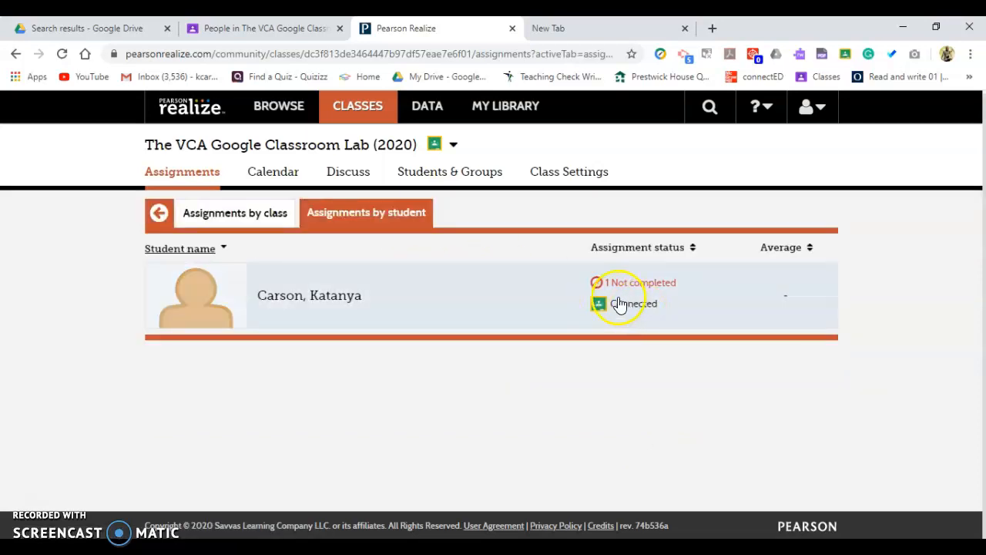
pyautogui.click(229, 212)
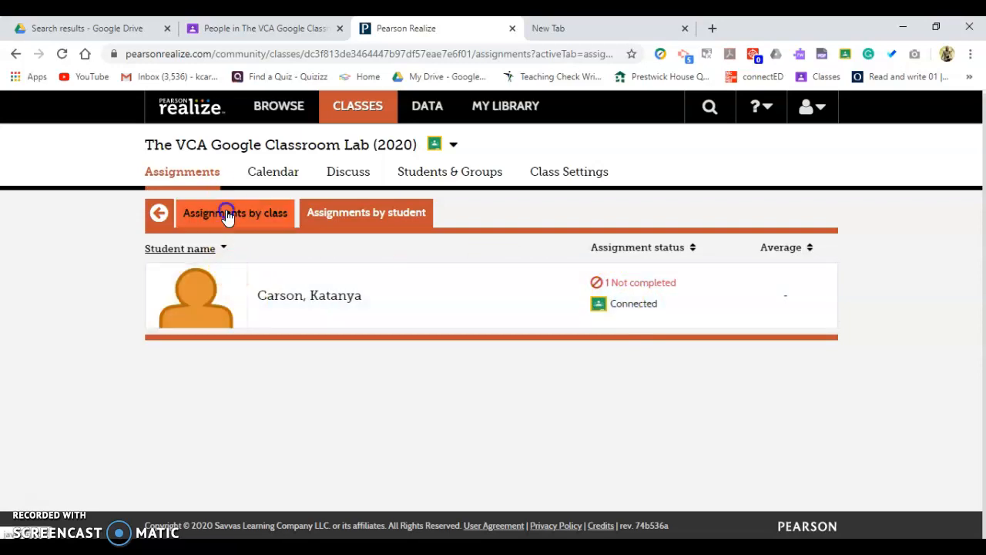